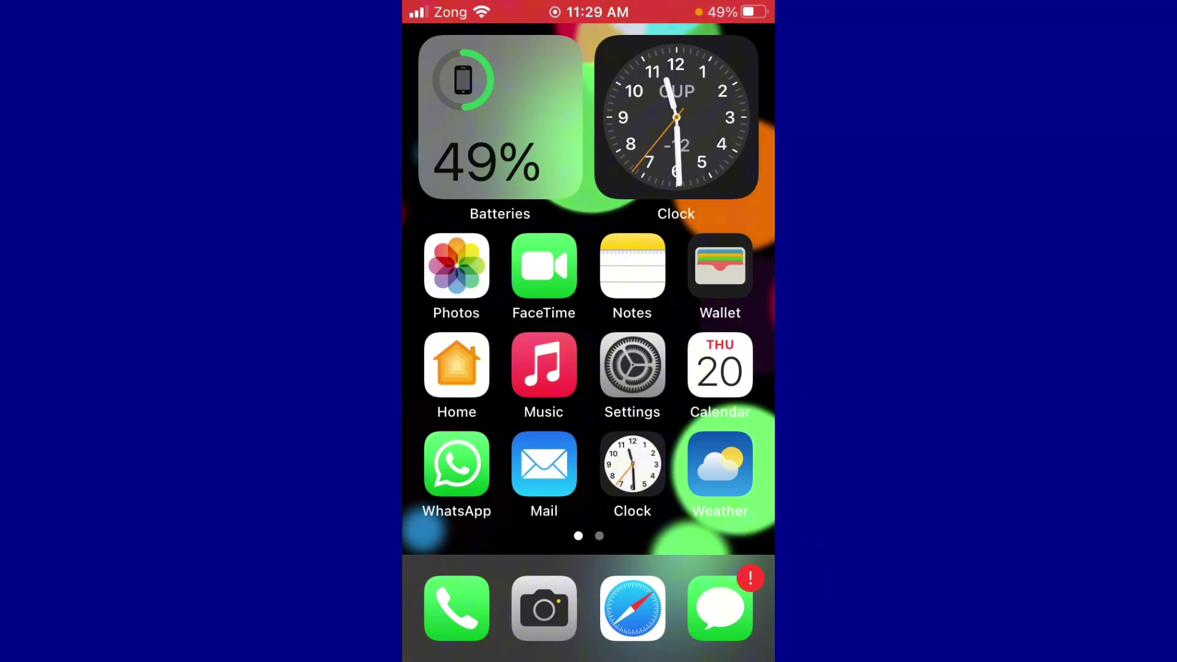
- Page through the home screen and reach the Wi-Fi settings in Settings
{"action": "left_click_drag", "start_coordinate": [700, 368], "coordinate": [479, 368]}
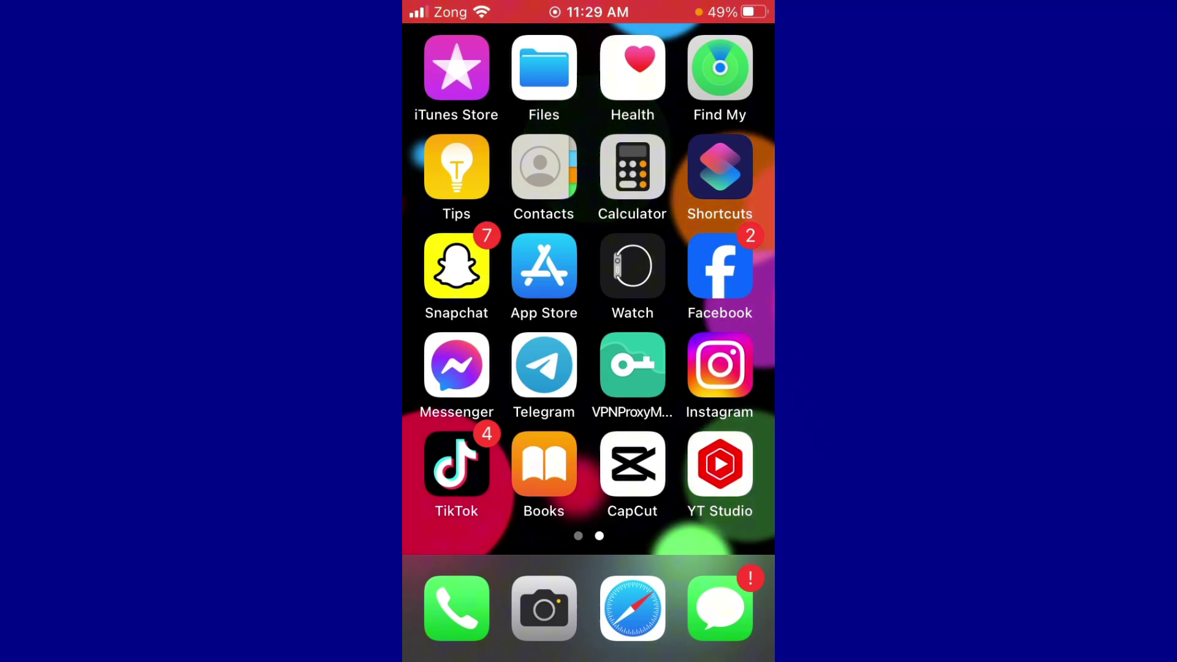
{"action": "left_click_drag", "start_coordinate": [479, 368], "coordinate": [699, 368]}
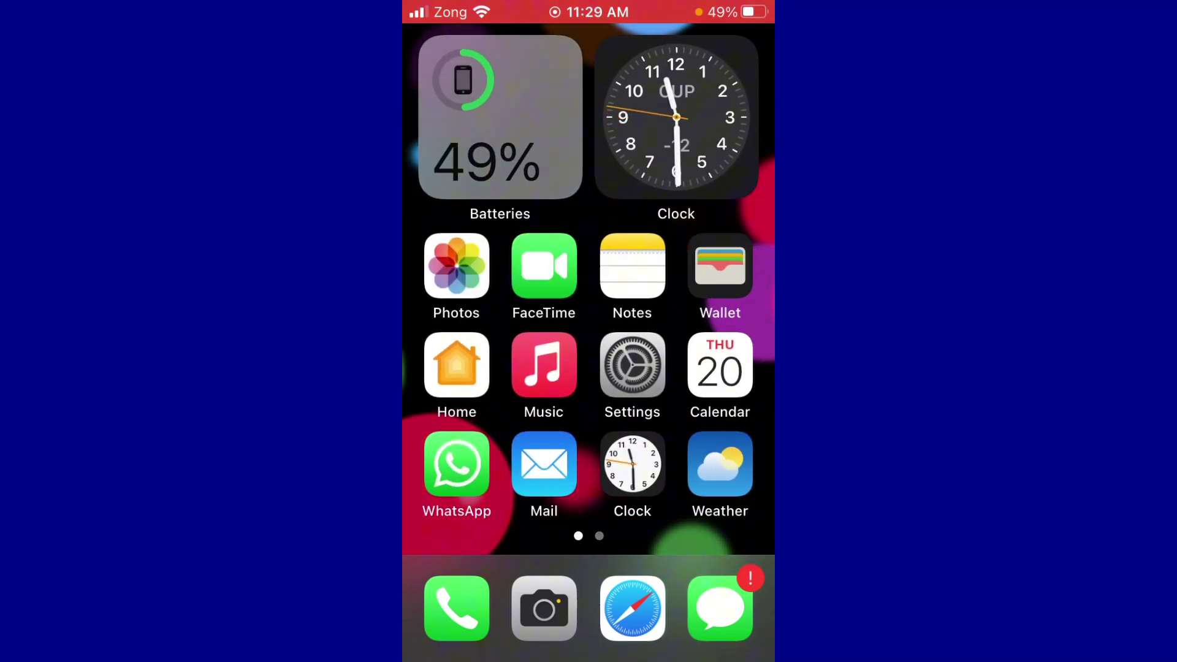
{"action": "mouse_move", "coordinate": [699, 368]}
{"action": "left_mouse_down"}
{"action": "mouse_move", "coordinate": [478, 368]}
{"action": "mouse_move", "coordinate": [698, 368]}
{"action": "left_mouse_up"}
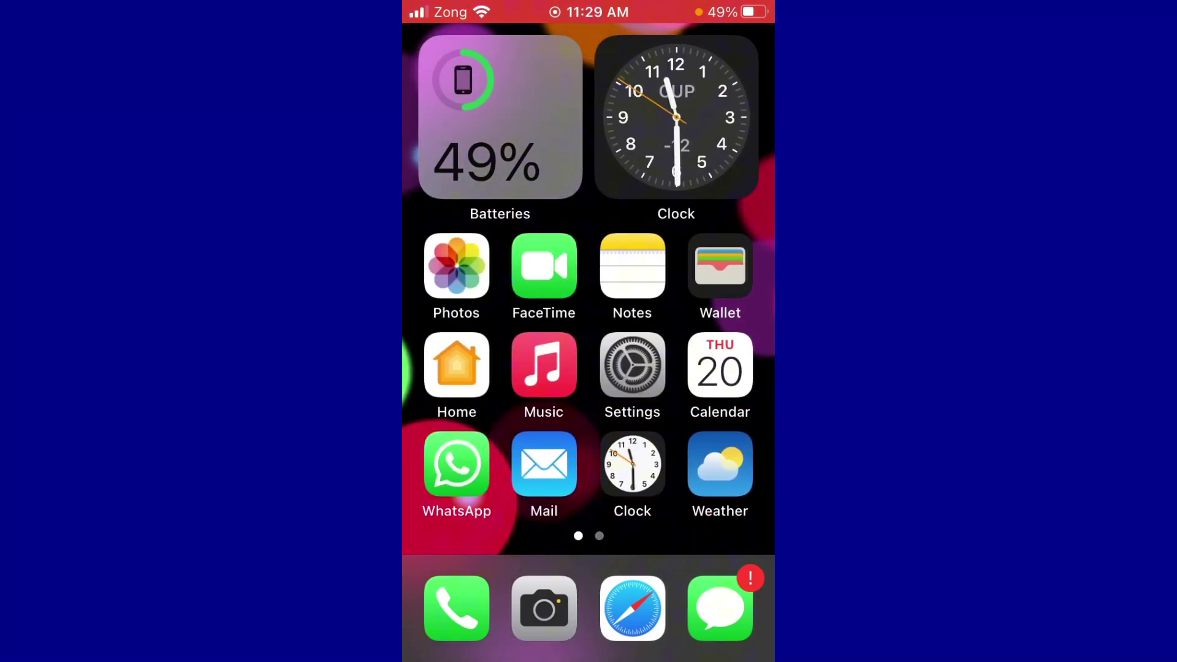
{"action": "left_click", "coordinate": [632, 365]}
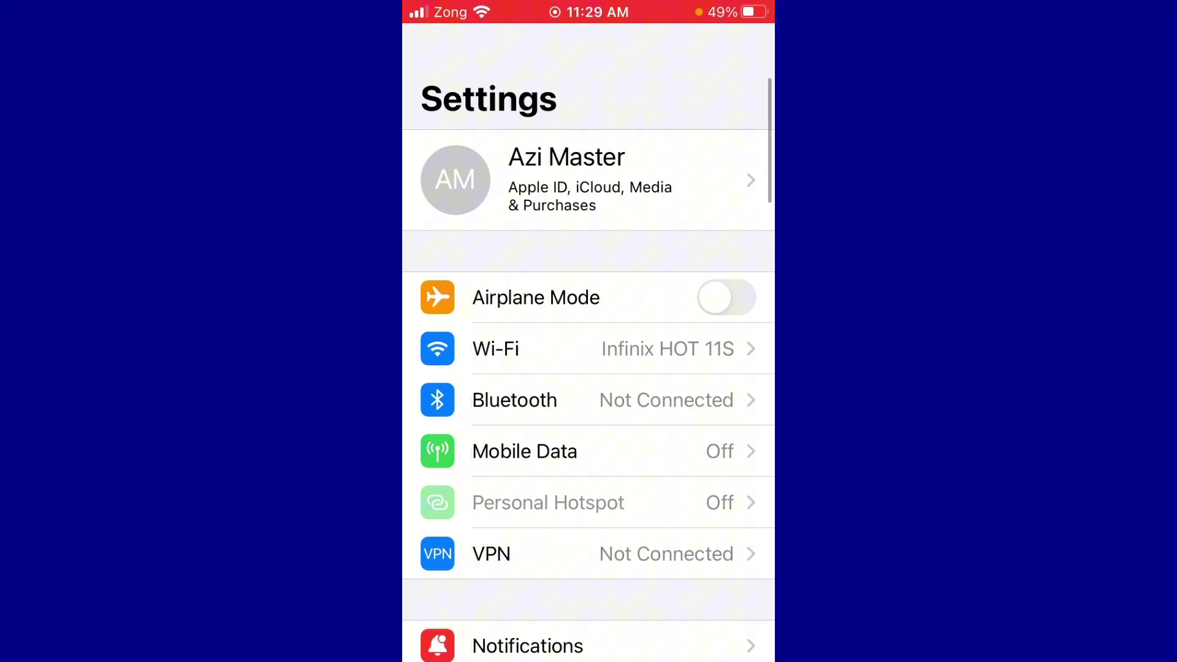
{"action": "left_click", "coordinate": [589, 348]}
- Toggle Wi-Fi off and on to rejoin Infinix HOT 11S, view its details, then return home
{"action": "left_click", "coordinate": [727, 141]}
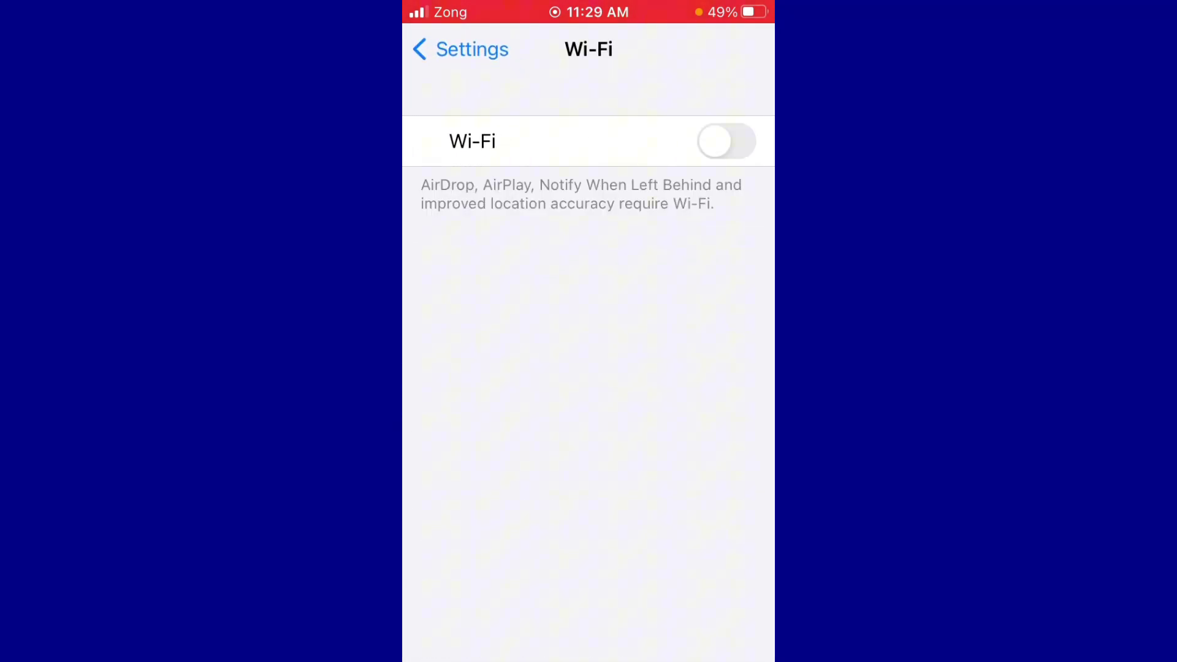
{"action": "left_click", "coordinate": [726, 140]}
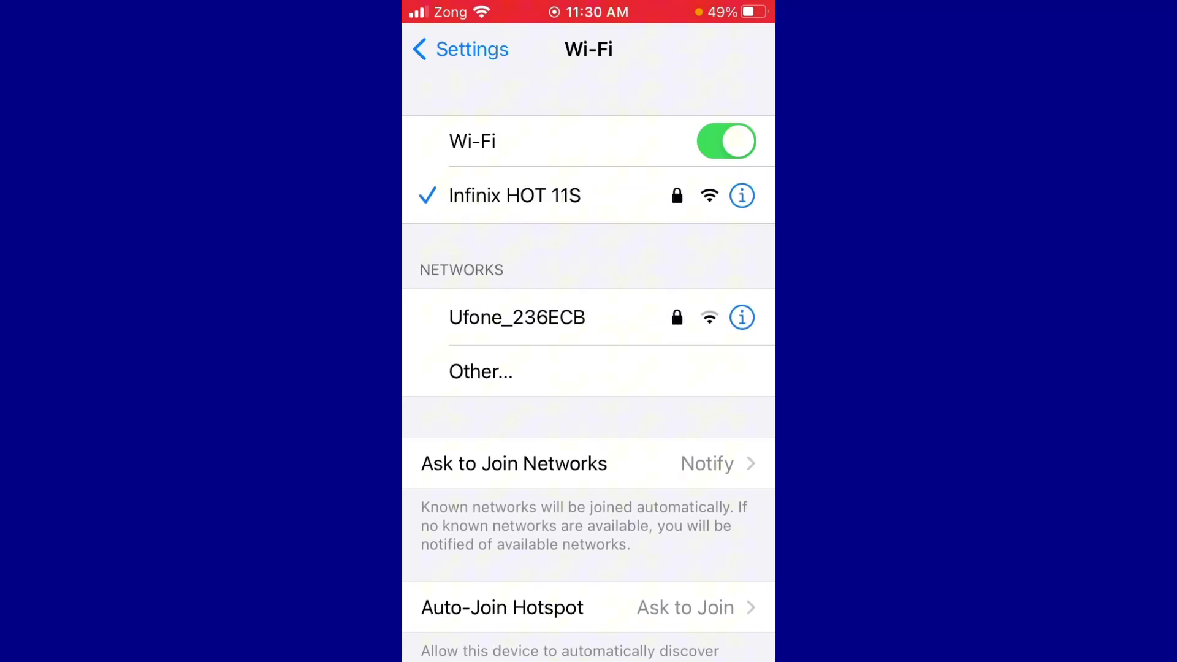
{"action": "left_click", "coordinate": [516, 196]}
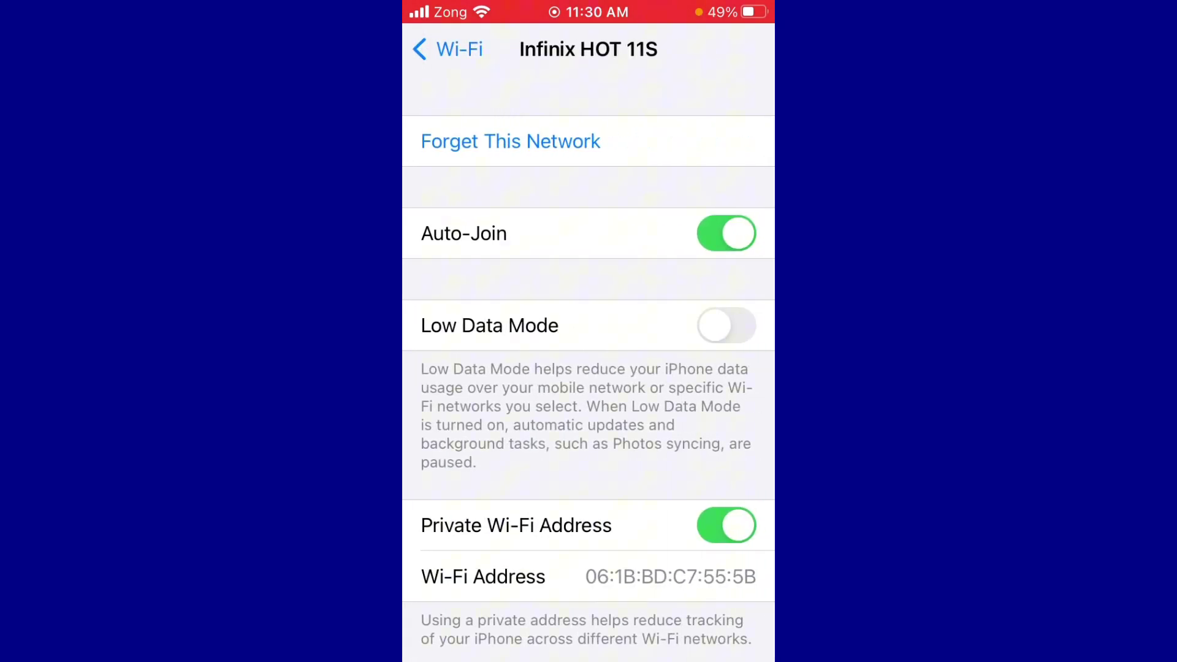
{"action": "key", "text": "Home"}
{"action": "scroll", "coordinate": [589, 331], "scroll_direction": "right", "scroll_amount": 1}
- Launch Instagram and reach Settings and privacy from the profile's options menu
{"action": "left_click", "coordinate": [719, 365]}
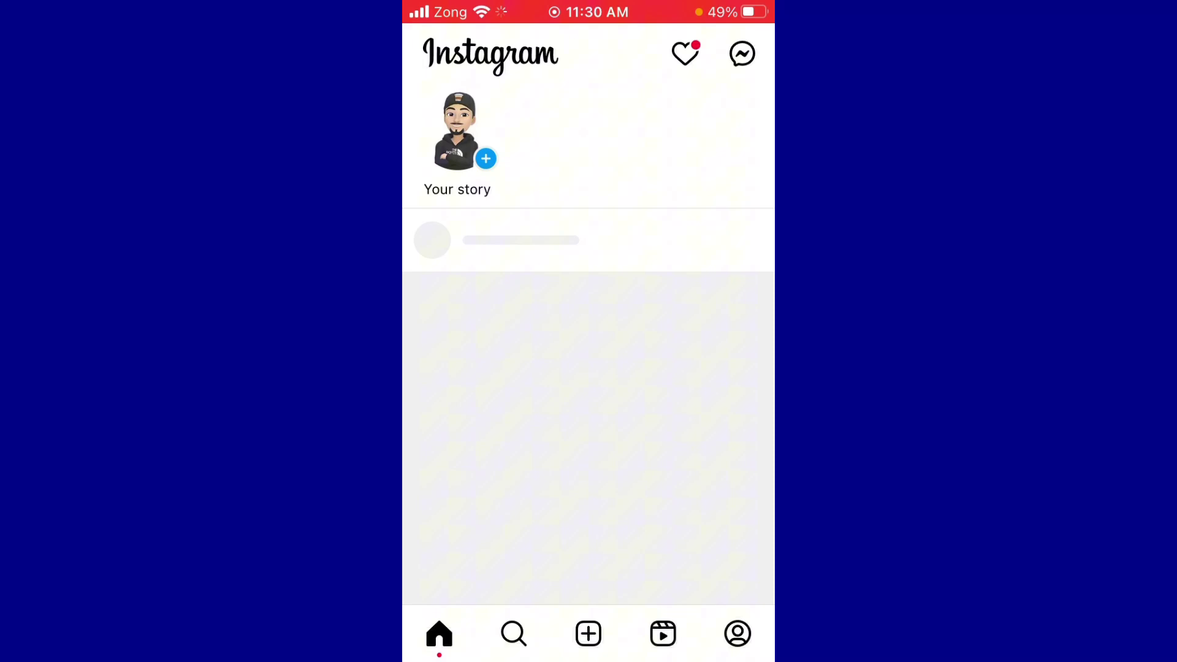
{"action": "left_click", "coordinate": [738, 634]}
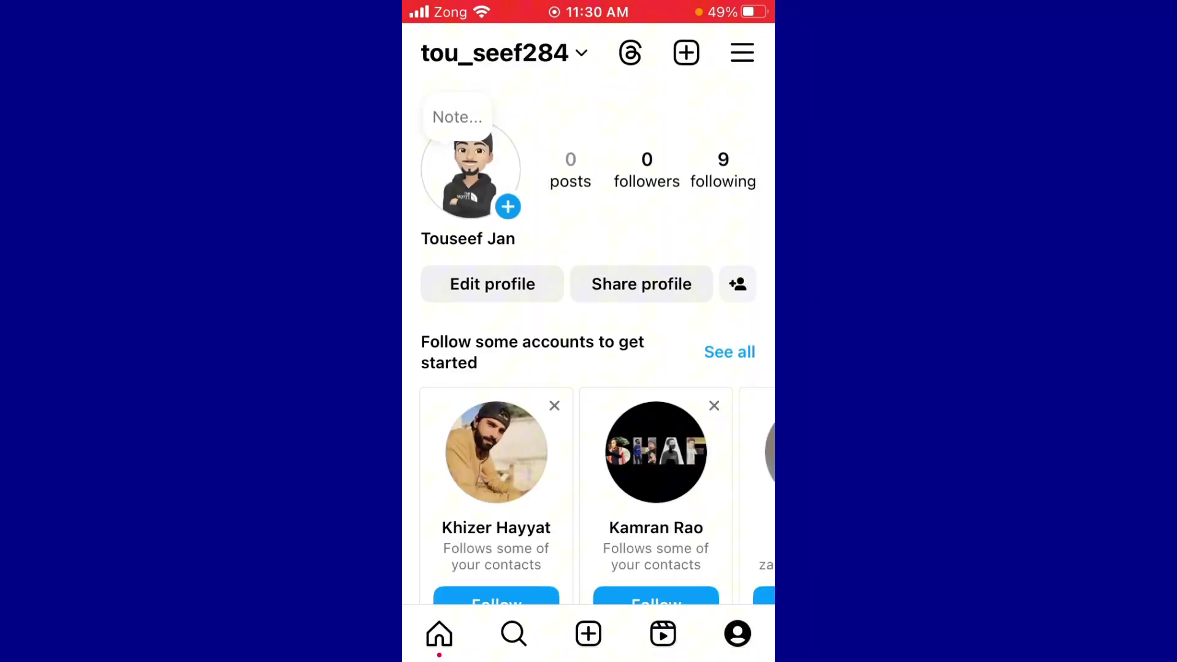
{"action": "left_click", "coordinate": [741, 53]}
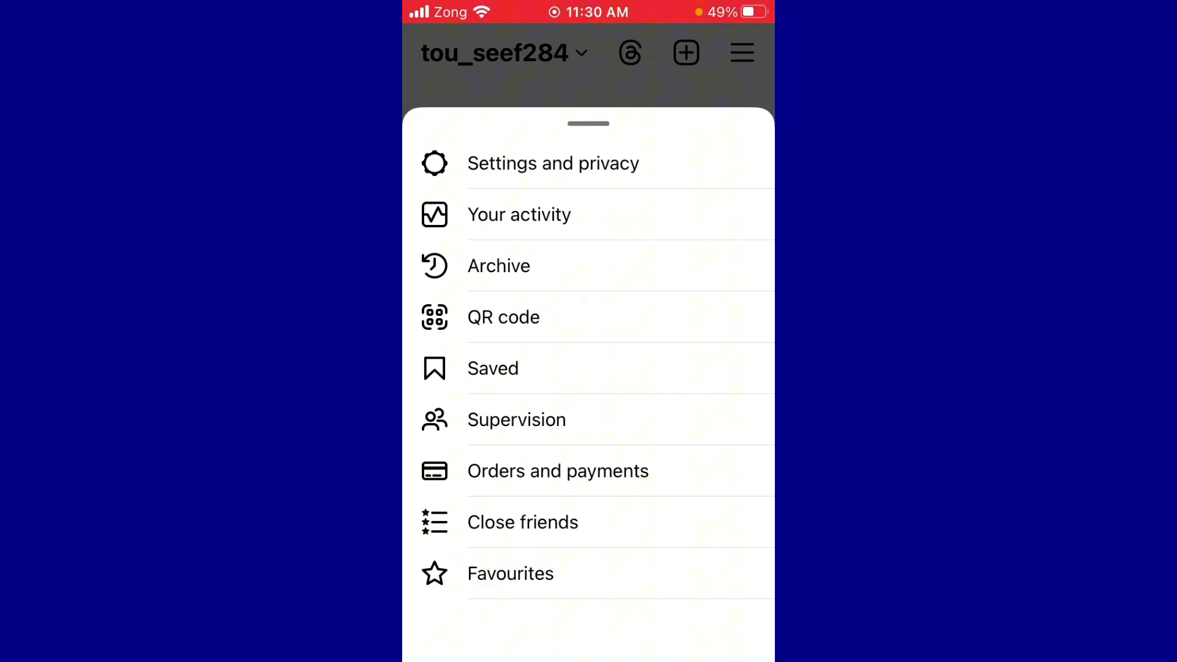
{"action": "left_click", "coordinate": [553, 163]}
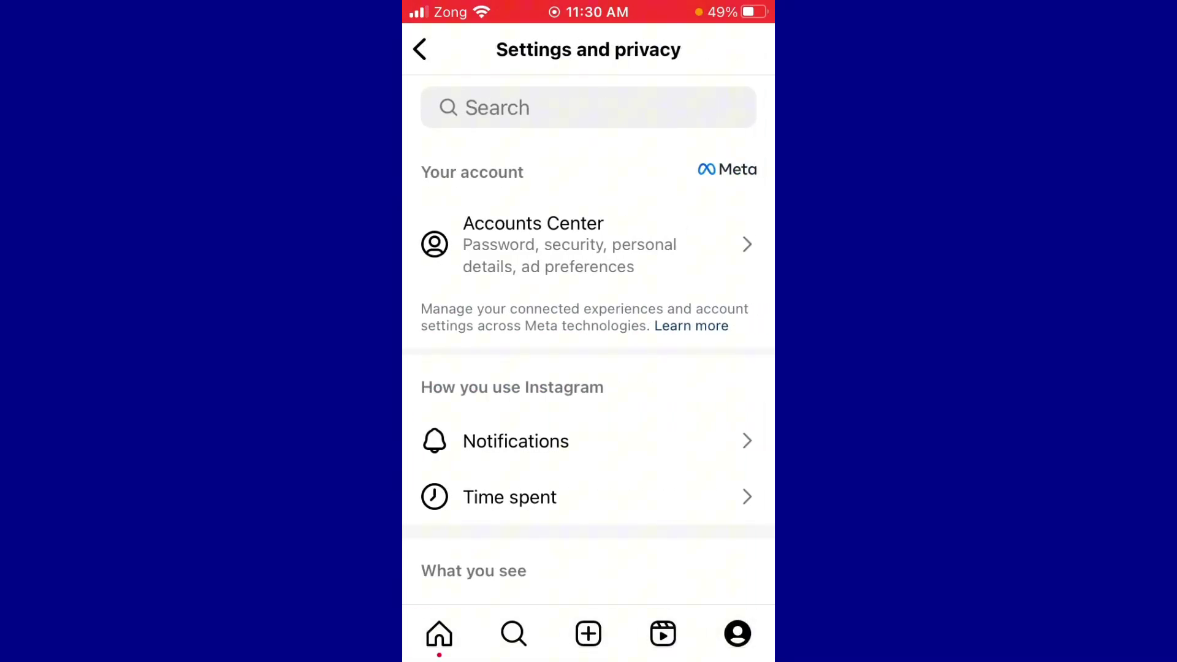
- Find Data usage and media quality, leave Use less mobile data off, enable Upload at highest quality
{"action": "left_click", "coordinate": [588, 107]}
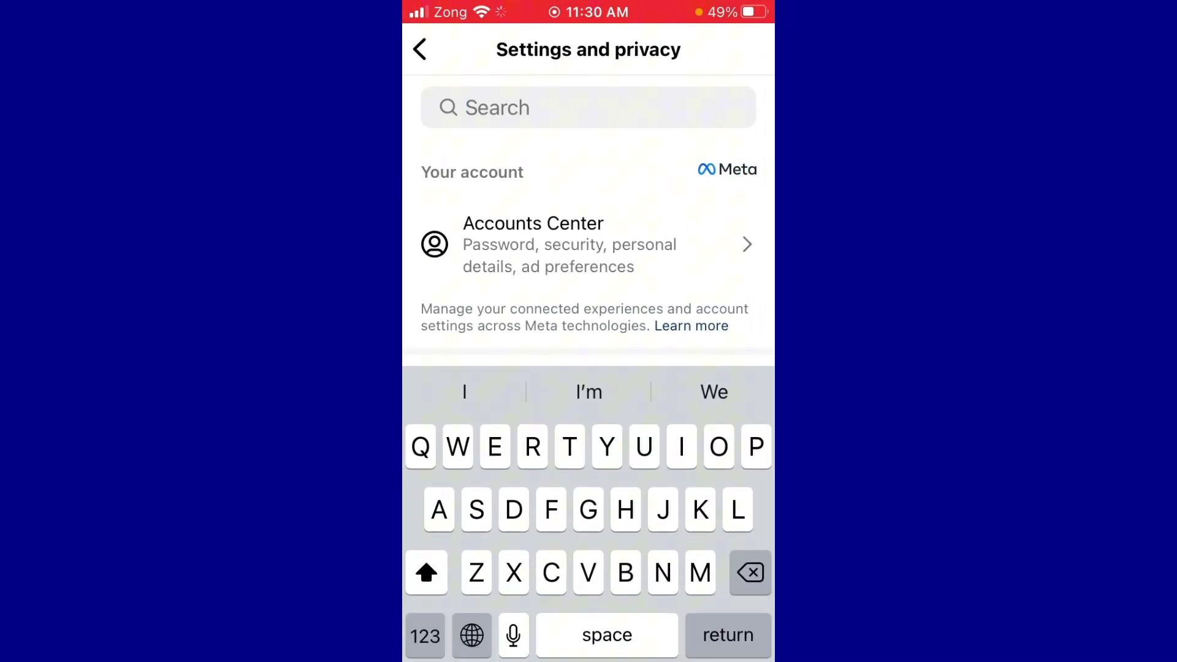
{"action": "type", "text": "Data"}
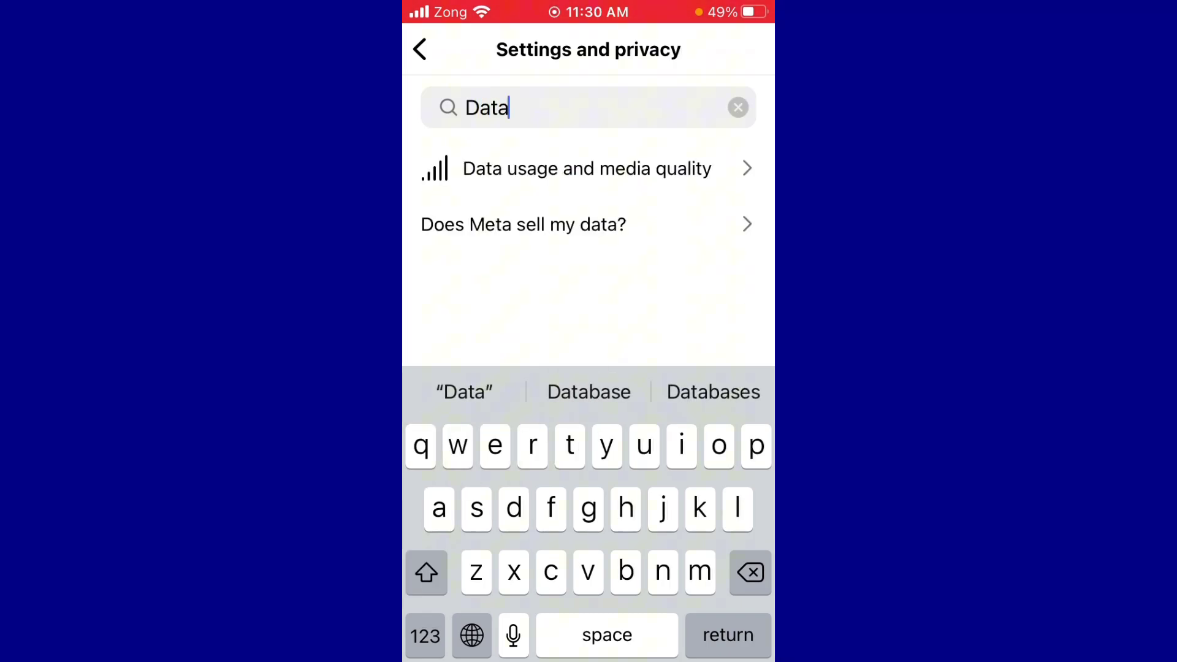
{"action": "left_click", "coordinate": [587, 168]}
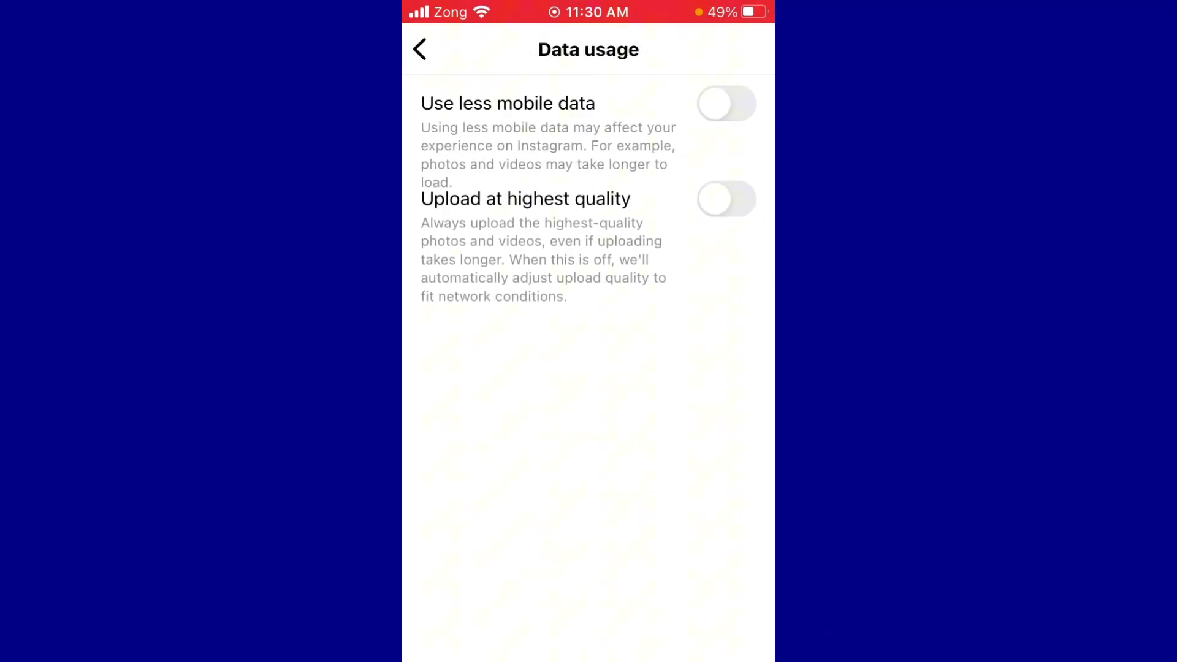
{"action": "left_click", "coordinate": [727, 103]}
{"action": "left_click", "coordinate": [726, 103]}
{"action": "left_click", "coordinate": [727, 199]}
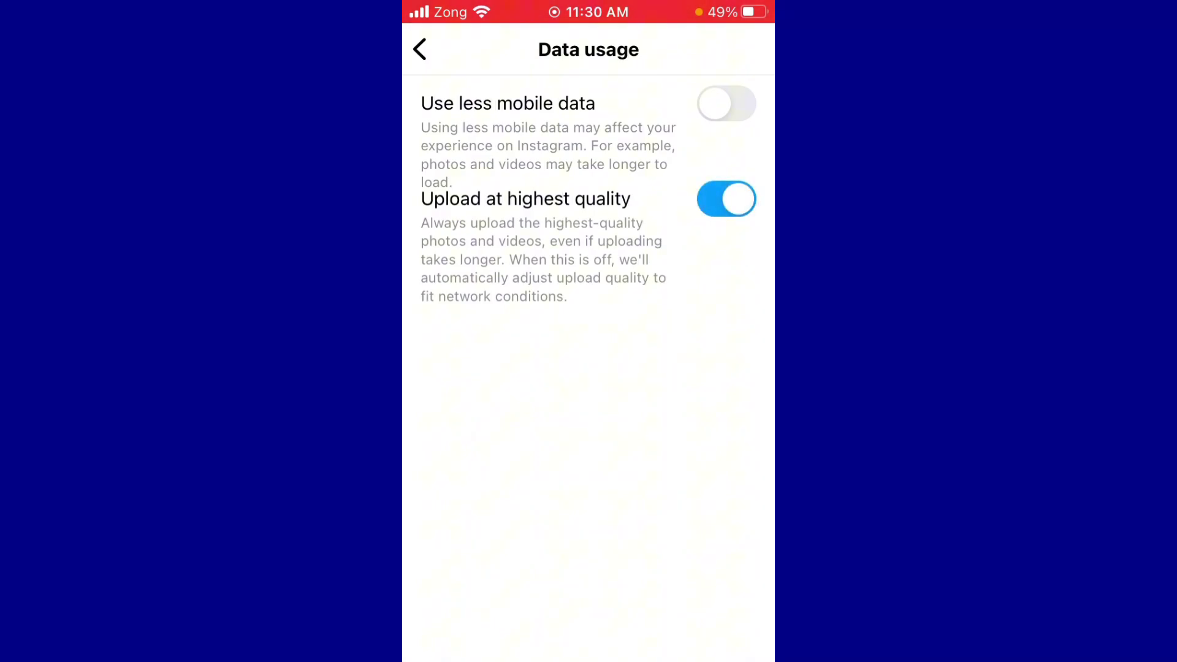
- Close Instagram and swipe between home pages, ending on the first page
{"action": "key", "text": "super"}
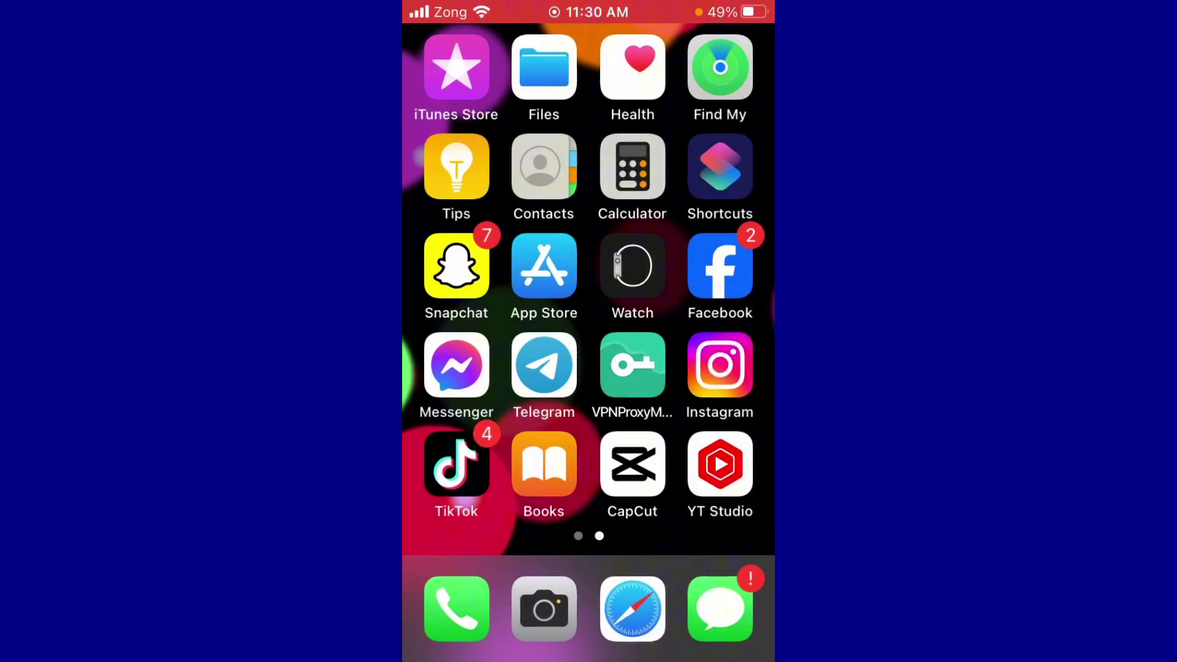
{"action": "left_click_drag", "start_coordinate": [442, 368], "coordinate": [736, 368]}
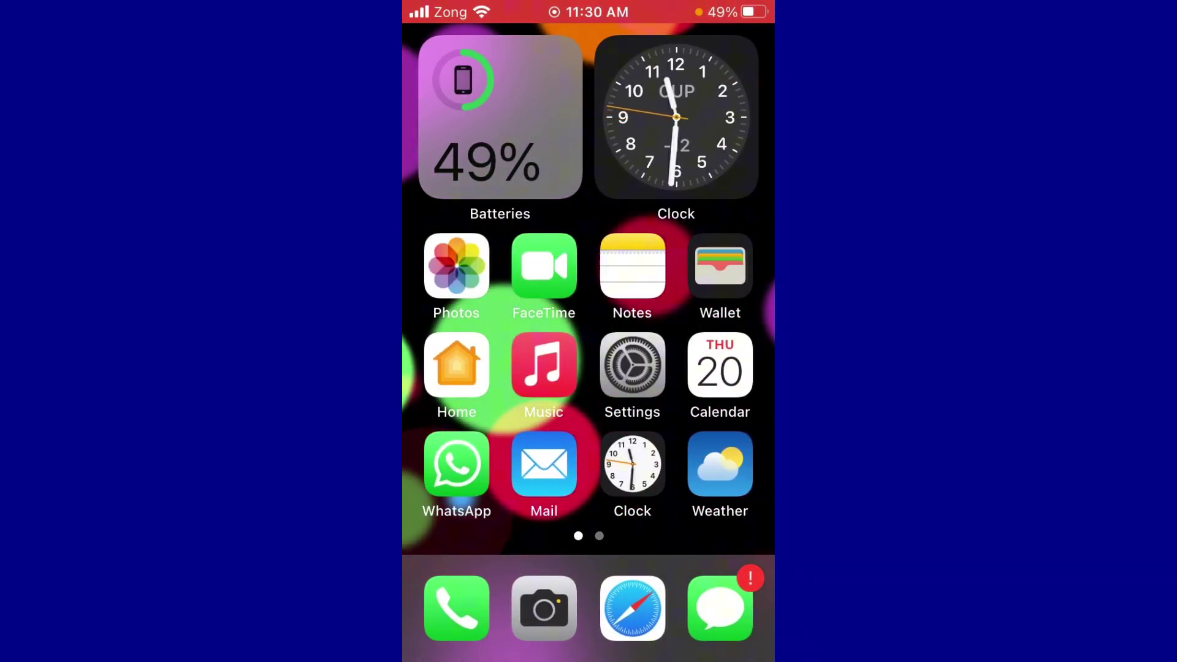
{"action": "left_click_drag", "start_coordinate": [699, 368], "coordinate": [460, 368]}
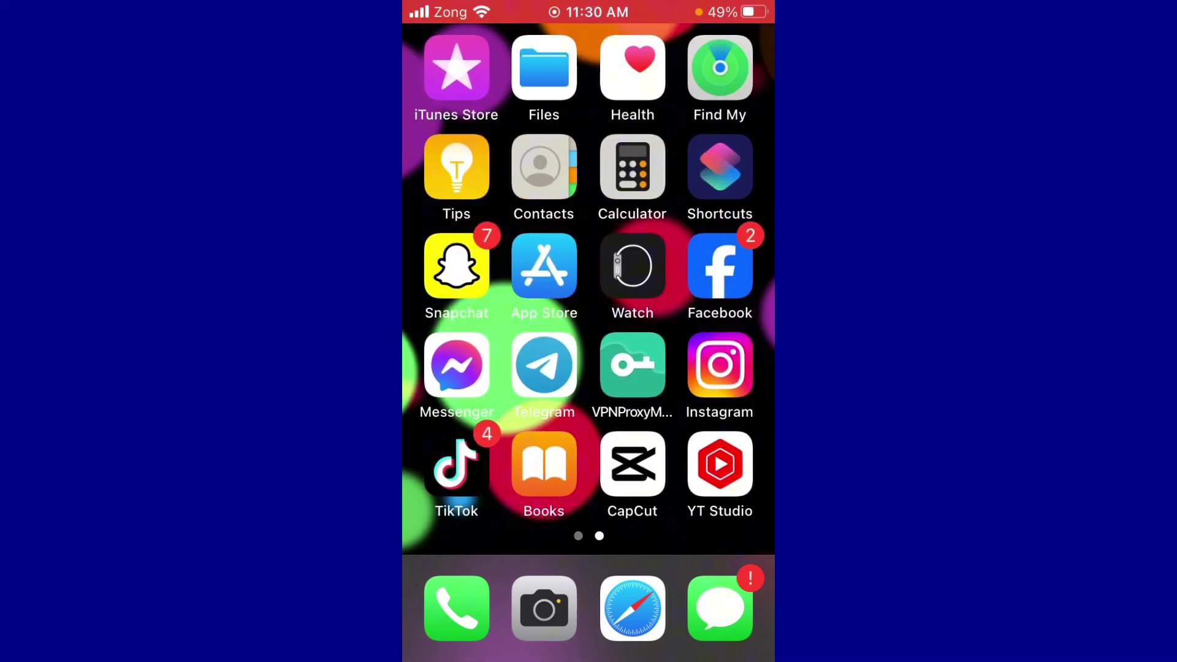
{"action": "left_click_drag", "start_coordinate": [552, 369], "coordinate": [640, 368]}
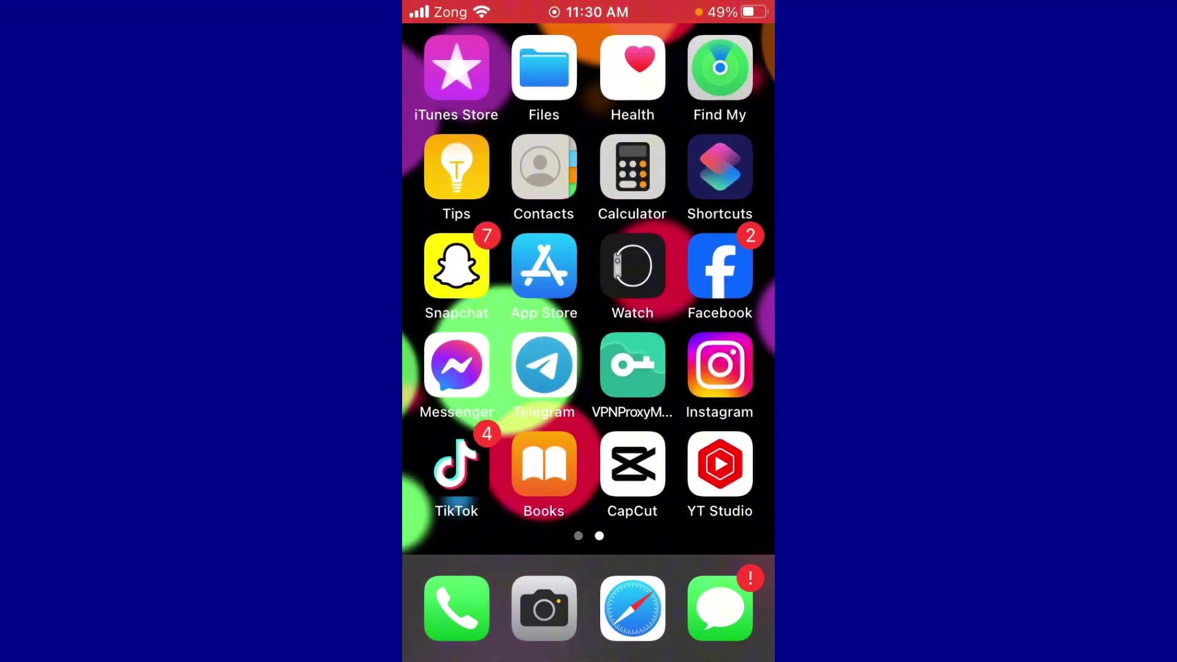
{"action": "left_click_drag", "start_coordinate": [516, 368], "coordinate": [699, 368]}
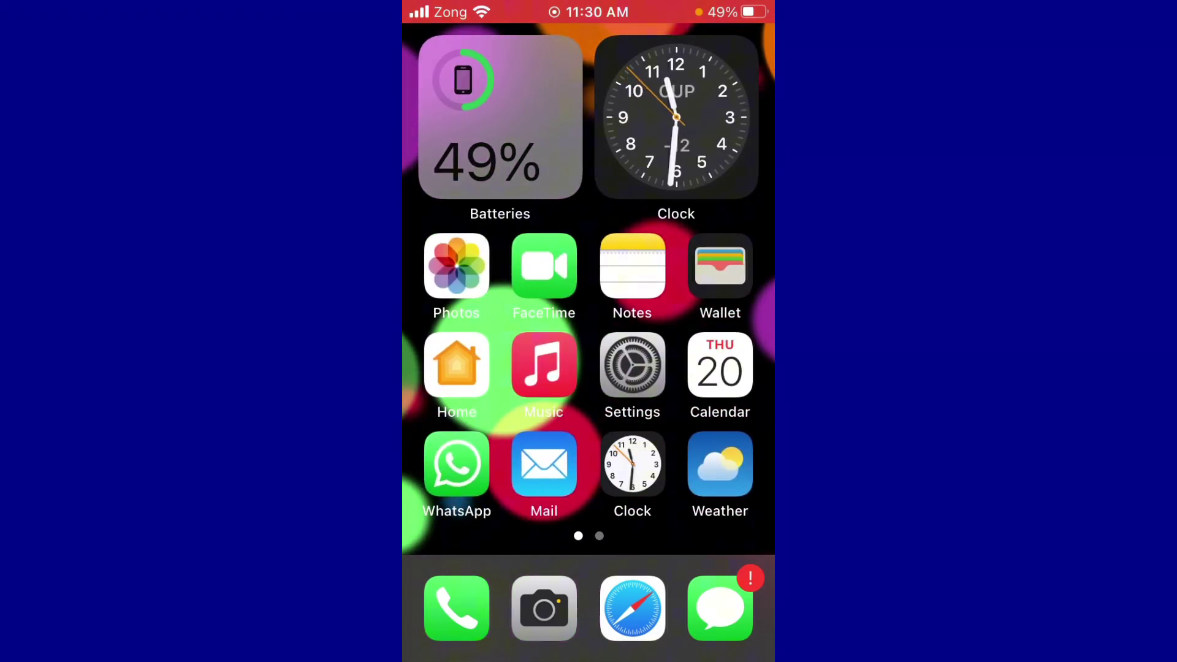